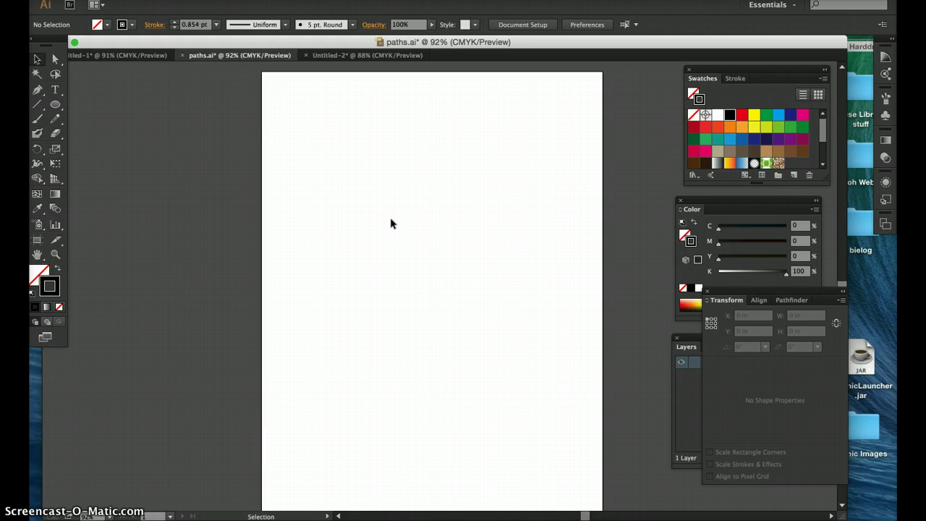
Place the image Ducky.tif from the Desktop folder onto the artboard.
click(172, 88)
click(116, 0)
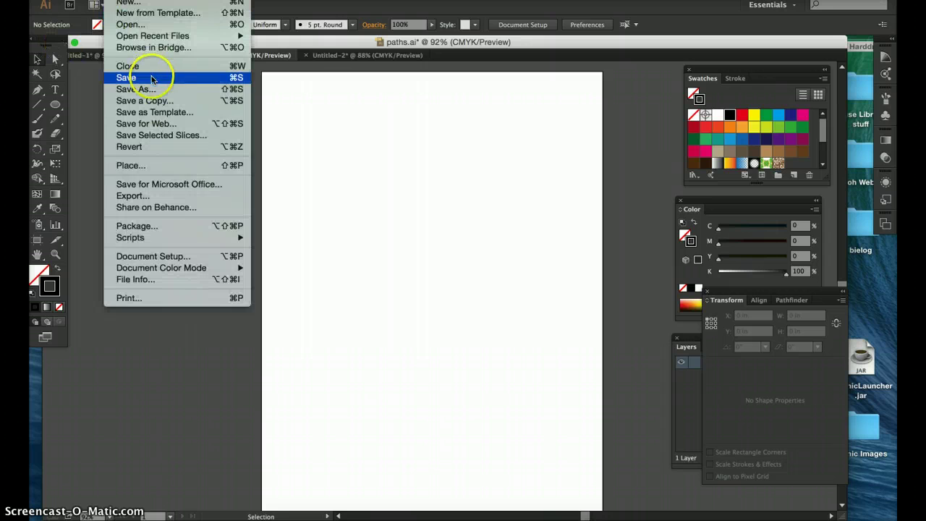
click(138, 166)
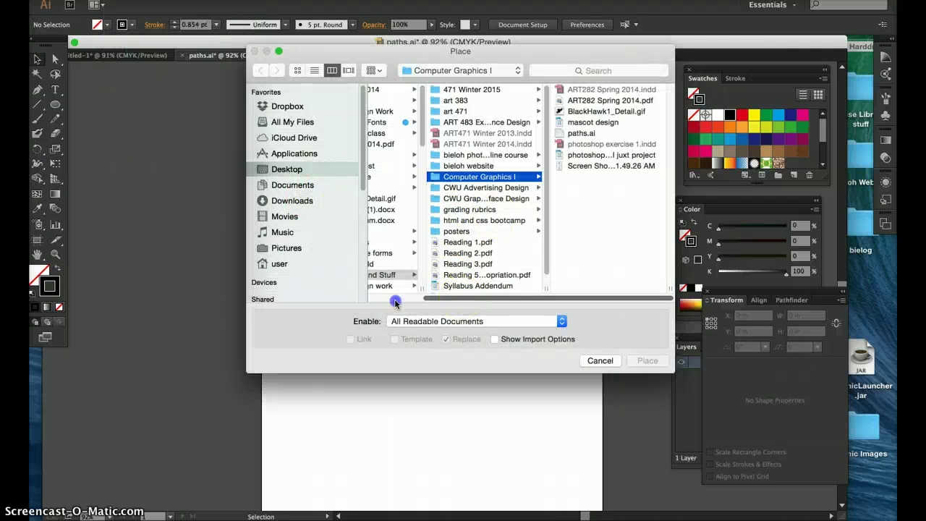
scroll(394, 300, left, 3)
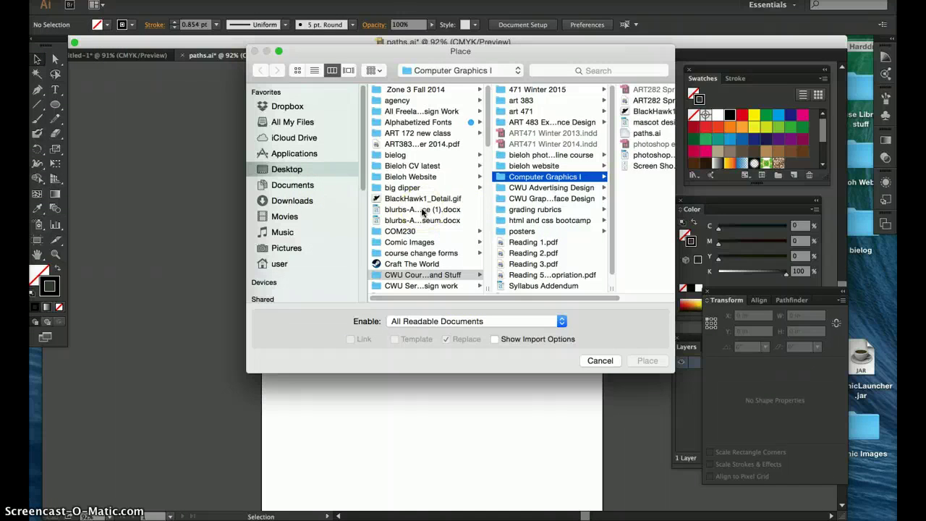
scroll(423, 212, down, 3)
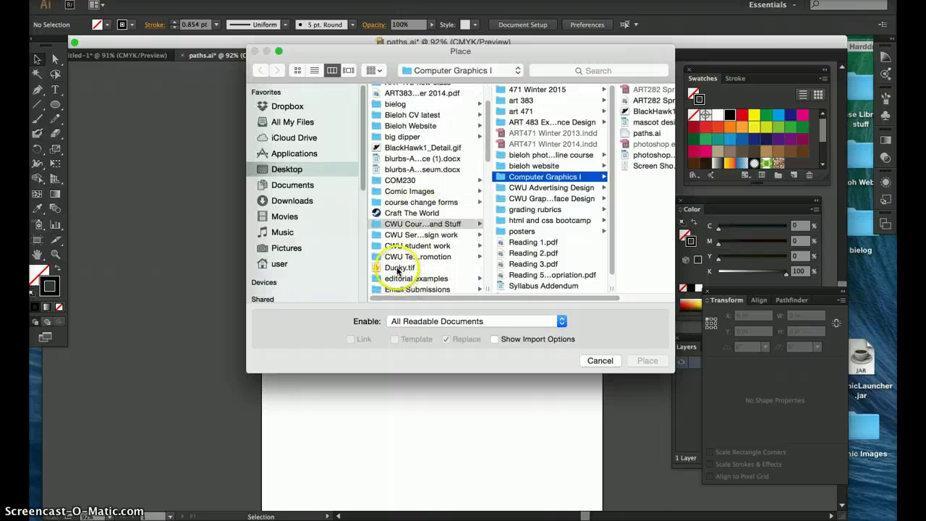
click(400, 268)
click(646, 360)
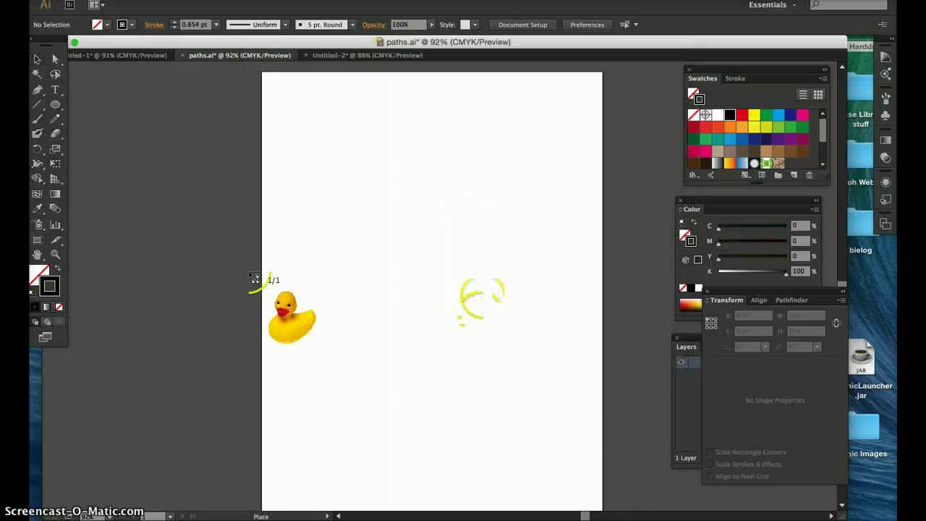
click(309, 192)
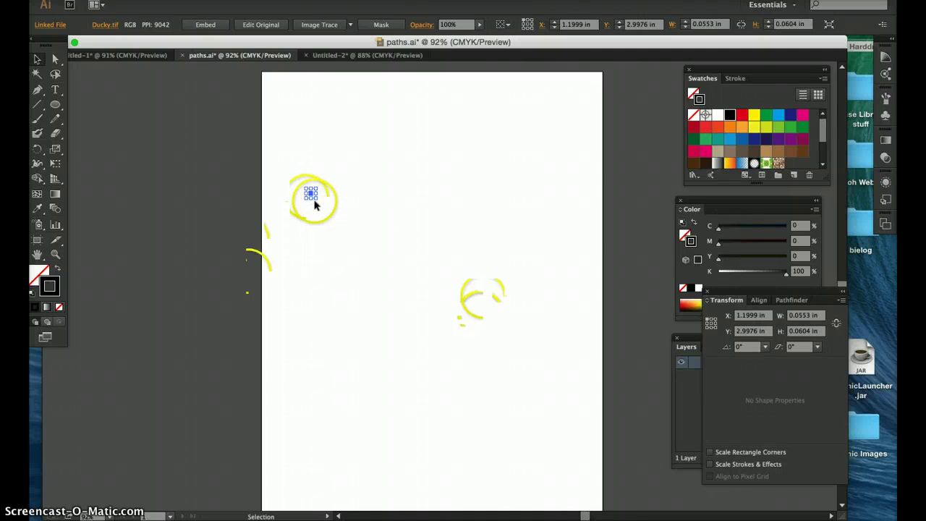
Enlarge the placed duck image proportionally and position it in the upper middle of the artboard.
drag(314, 198, 479, 326)
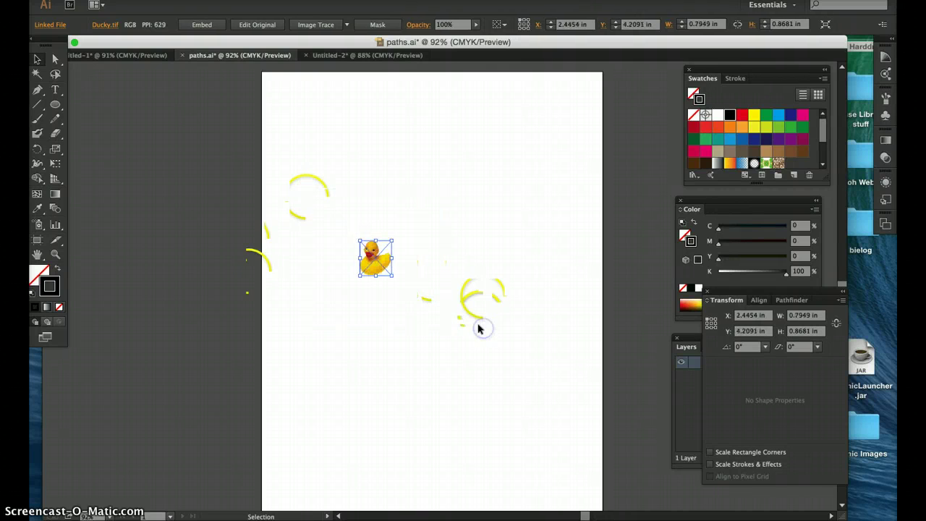
click(393, 274)
drag(392, 275, 630, 420)
click(455, 364)
drag(454, 364, 436, 262)
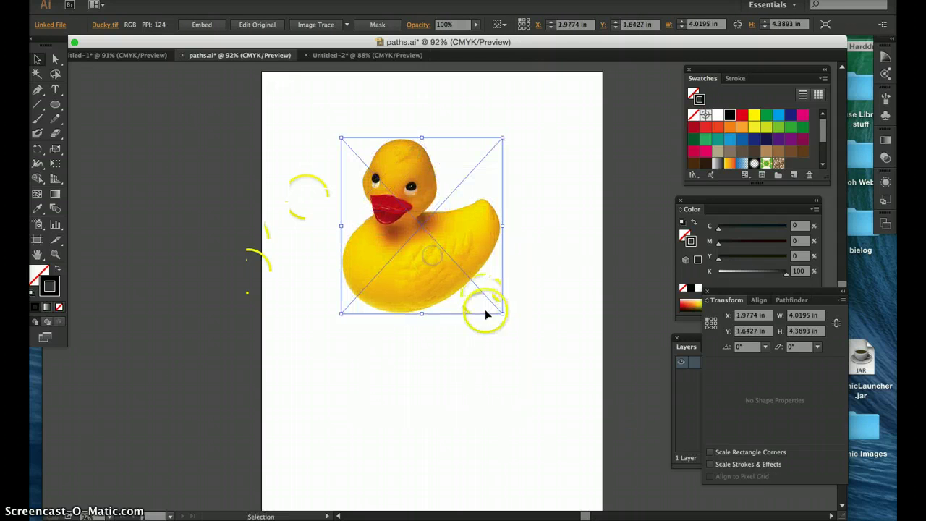
drag(504, 314, 541, 338)
click(554, 304)
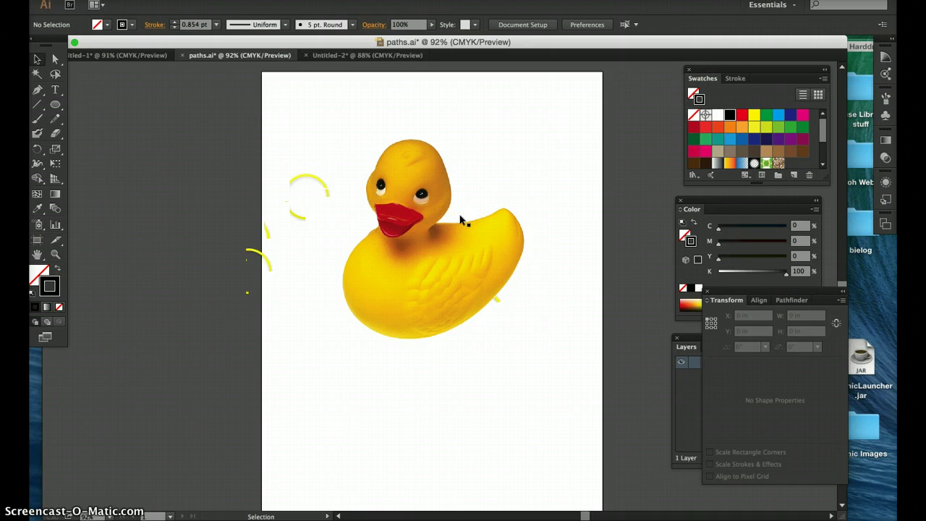
Switch to the Pen tool with no fill and a black stroke, with the duck magnified to 150%.
key(super+equal)
key(super+equal)
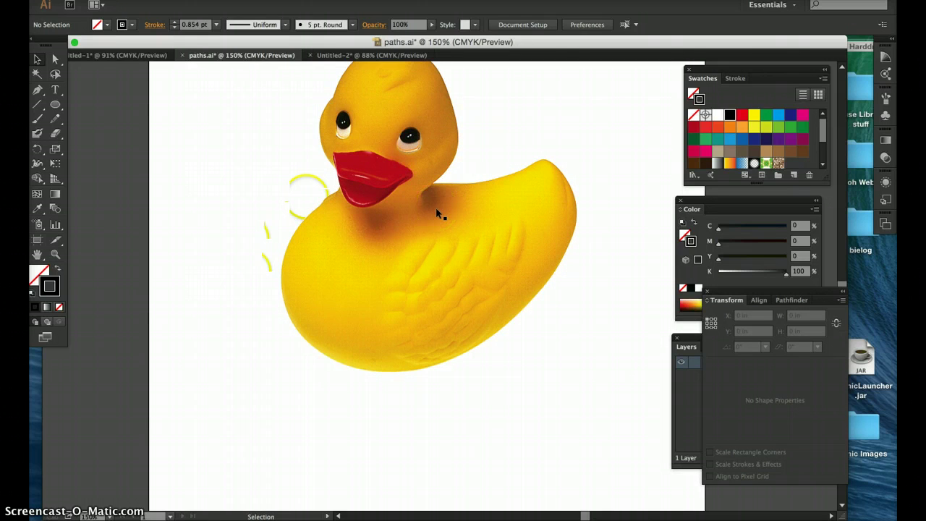
key(space)
drag(394, 203, 412, 262)
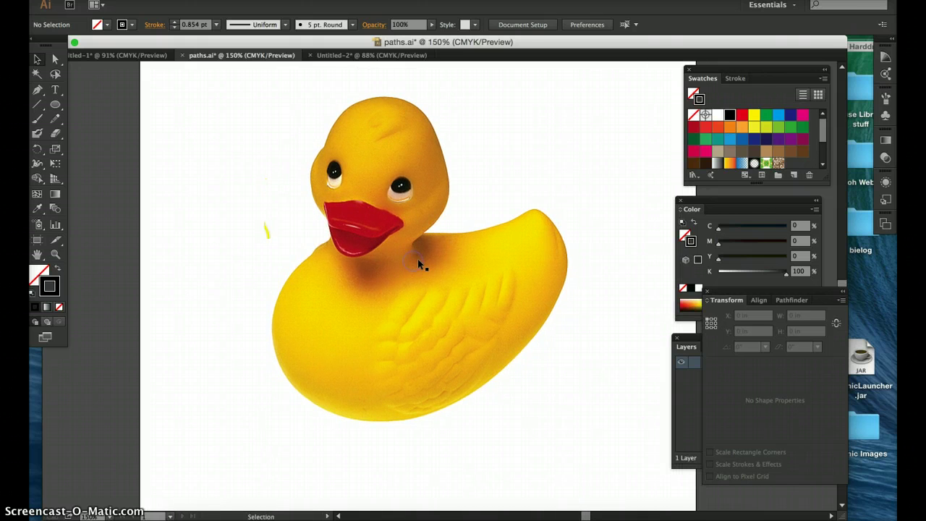
key(p)
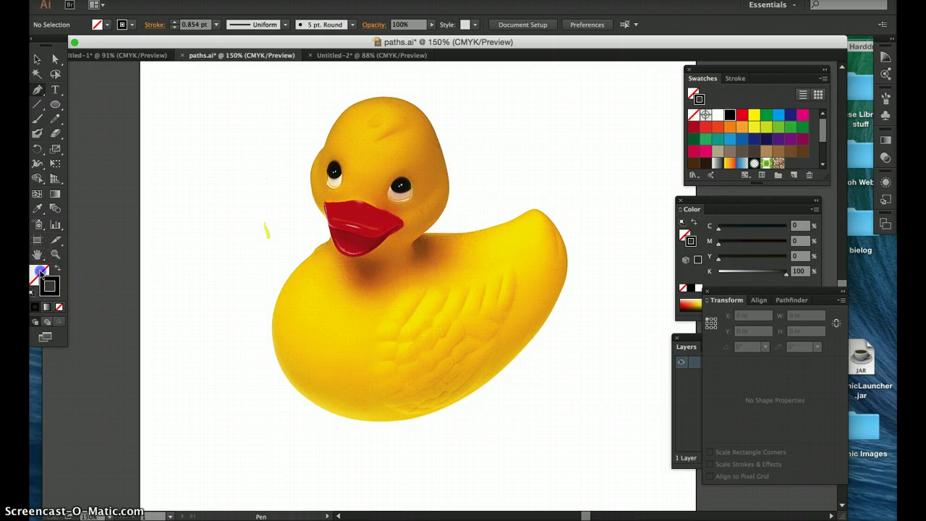
click(55, 288)
click(40, 272)
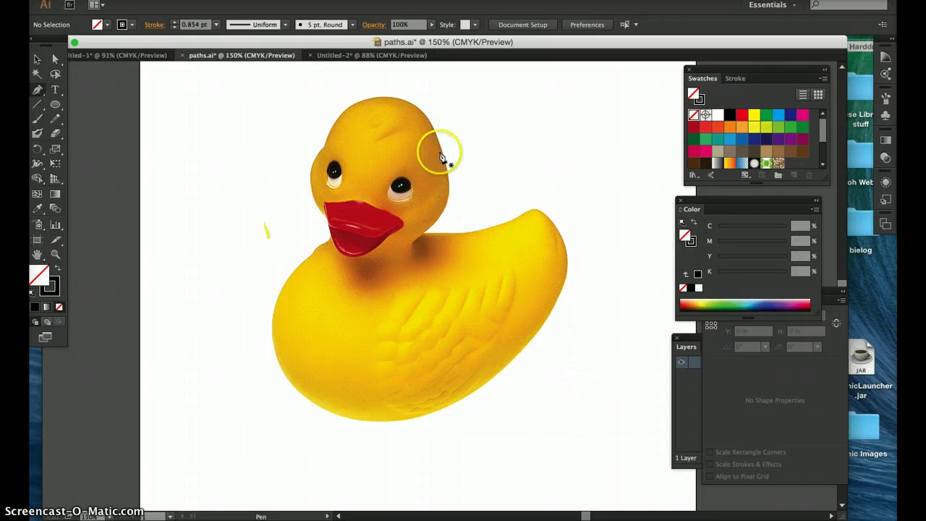
Start a pen path at the side of the duck's head above the left eye and curve it to the crown with horizontal handles.
click(413, 217)
click(424, 232)
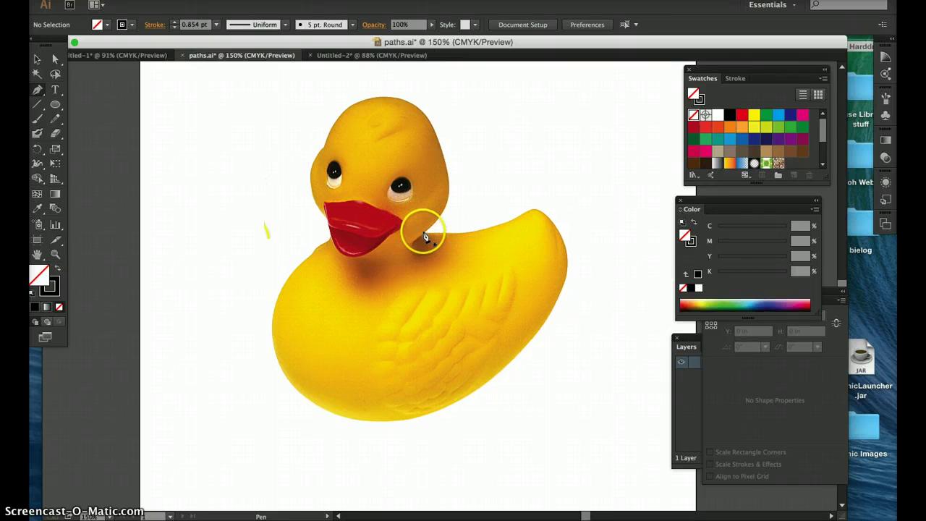
click(392, 221)
drag(308, 149, 325, 151)
drag(324, 148, 329, 128)
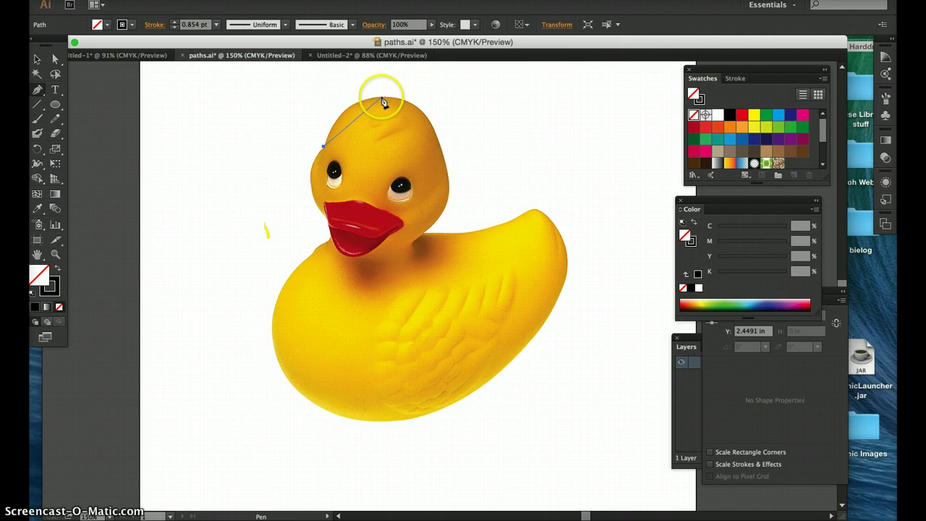
click(382, 99)
drag(383, 102, 426, 100)
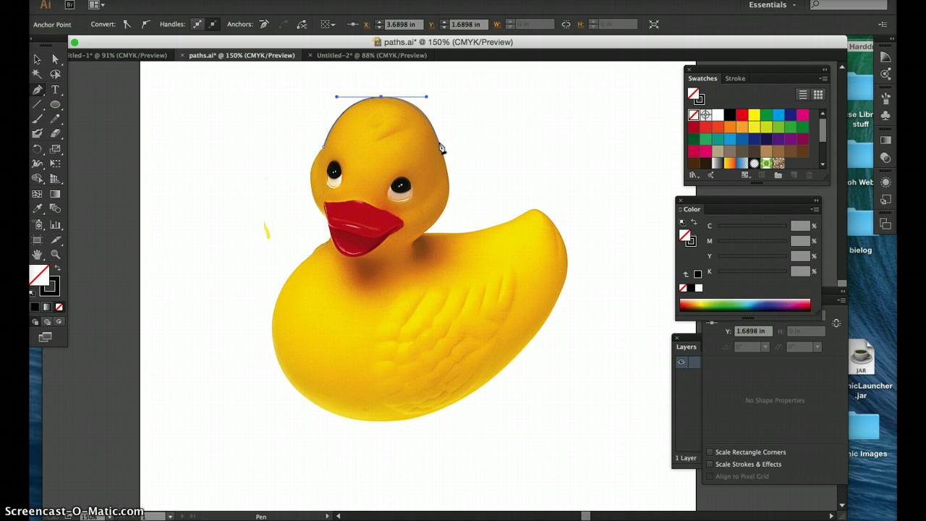
Continue the path with a smooth anchor on the right side of the duck's head, shortening its outgoing handle along the edge.
click(439, 147)
mouse_move(445, 155)
mouse_down()
mouse_move(416, 152)
mouse_move(474, 138)
mouse_move(449, 149)
mouse_up()
drag(442, 156, 434, 200)
click(424, 234)
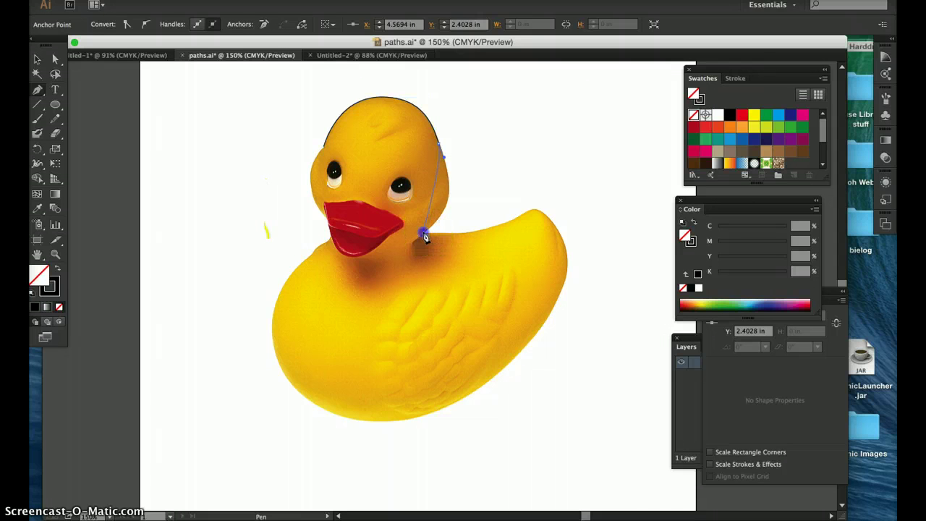
drag(425, 236, 392, 254)
click(422, 238)
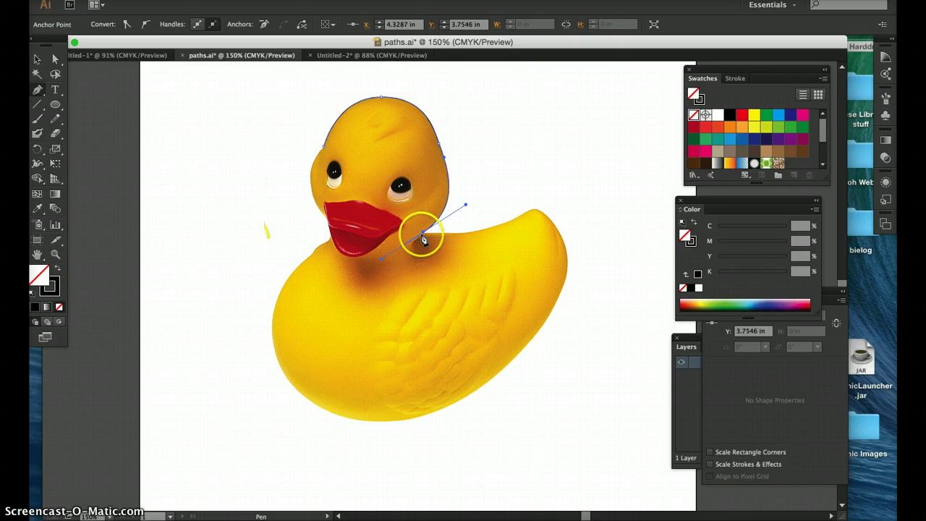
drag(424, 274, 428, 288)
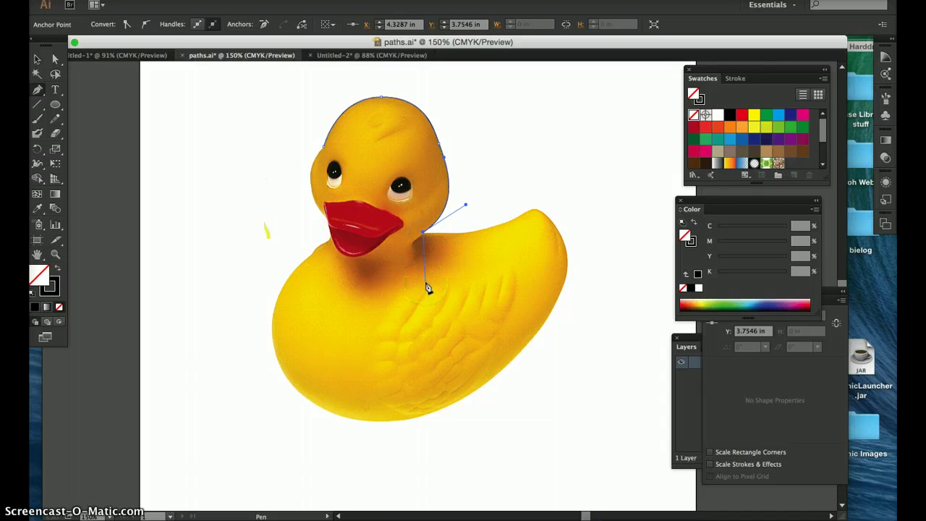
key(v)
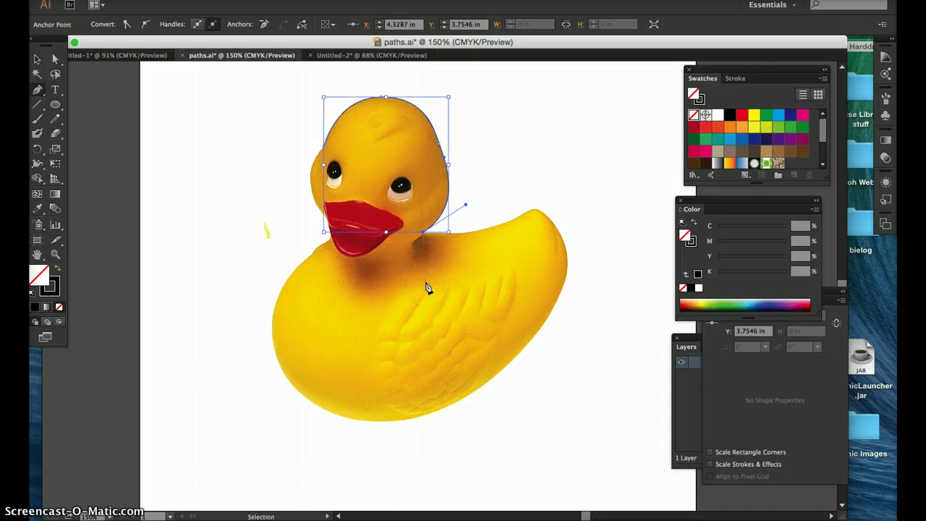
key(p)
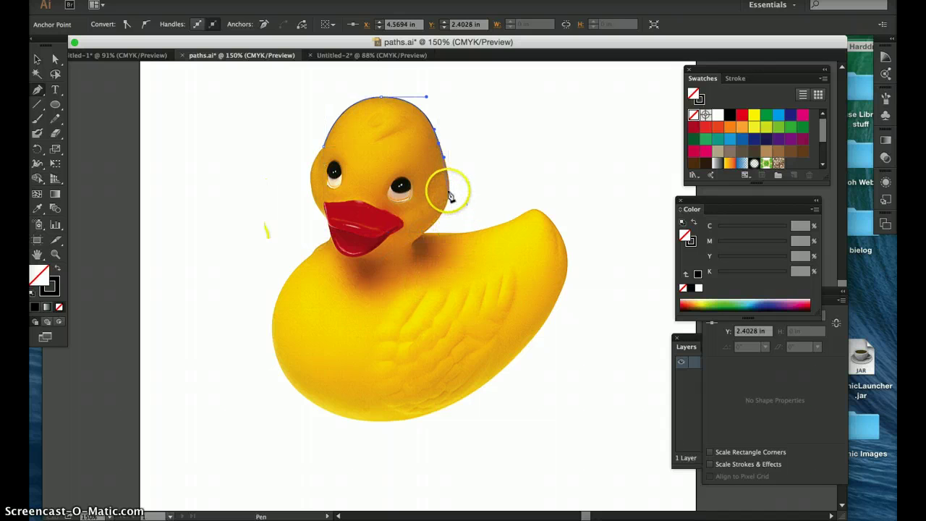
click(447, 202)
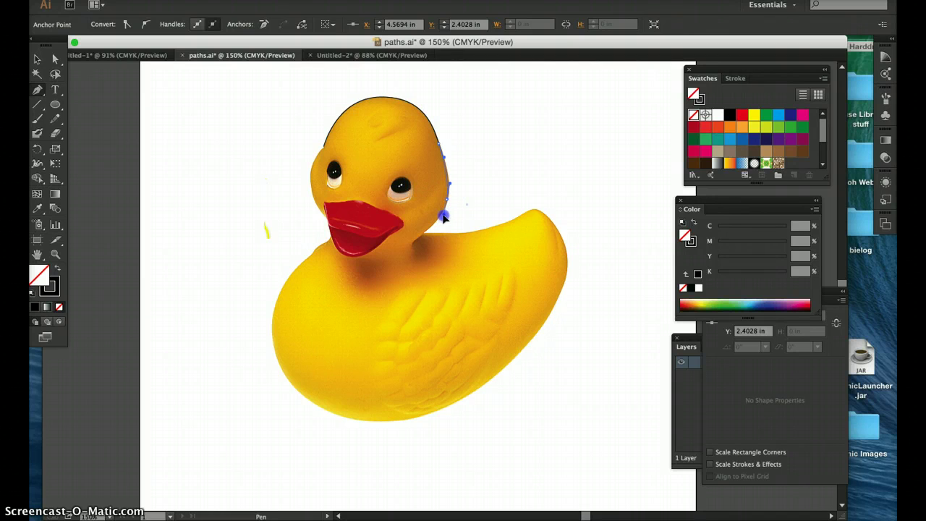
drag(441, 217, 440, 220)
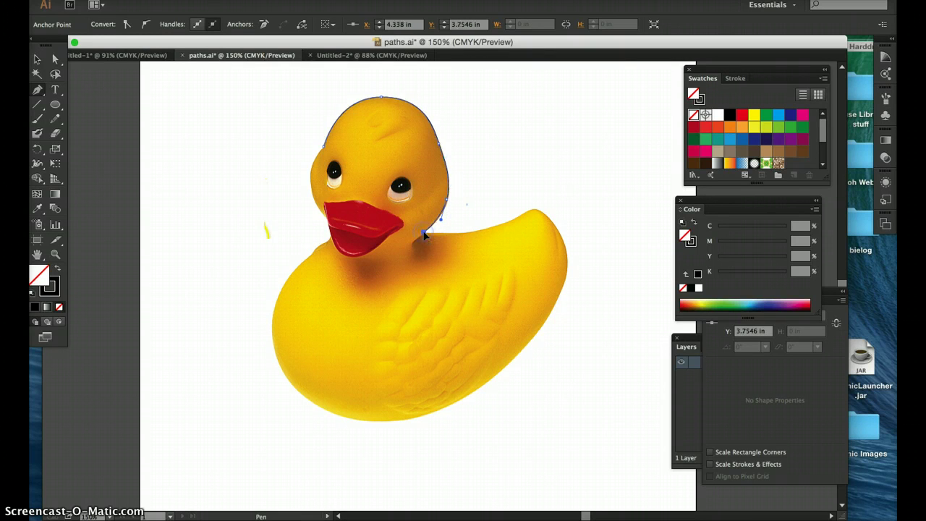
key(v)
key(ctrl+z)
key(p)
Curve the path down the back of the head to the neck joint and remove that anchor's outgoing handle.
click(424, 236)
drag(417, 244, 383, 268)
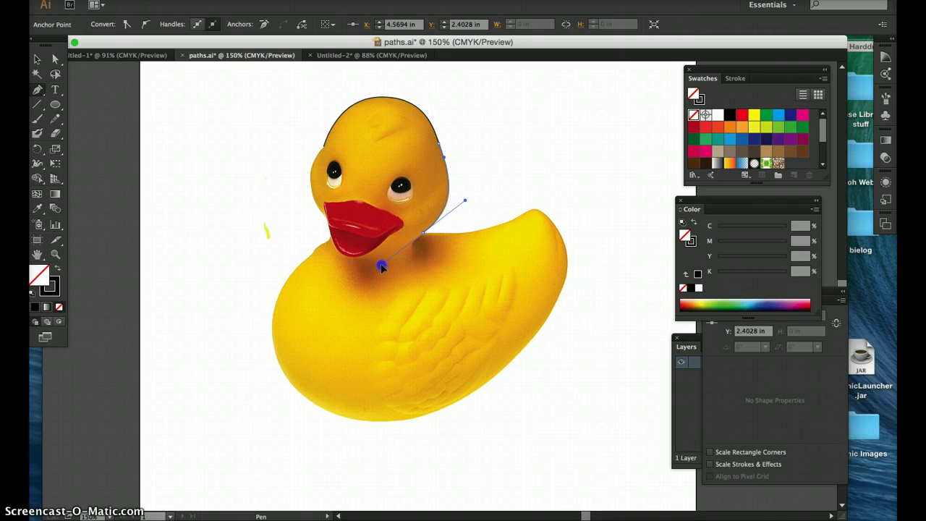
drag(380, 262, 381, 260)
click(425, 235)
Trace the duck's back from the neck joint to the tail tip with smooth anchors, shaping the tip's handle.
drag(441, 250, 453, 234)
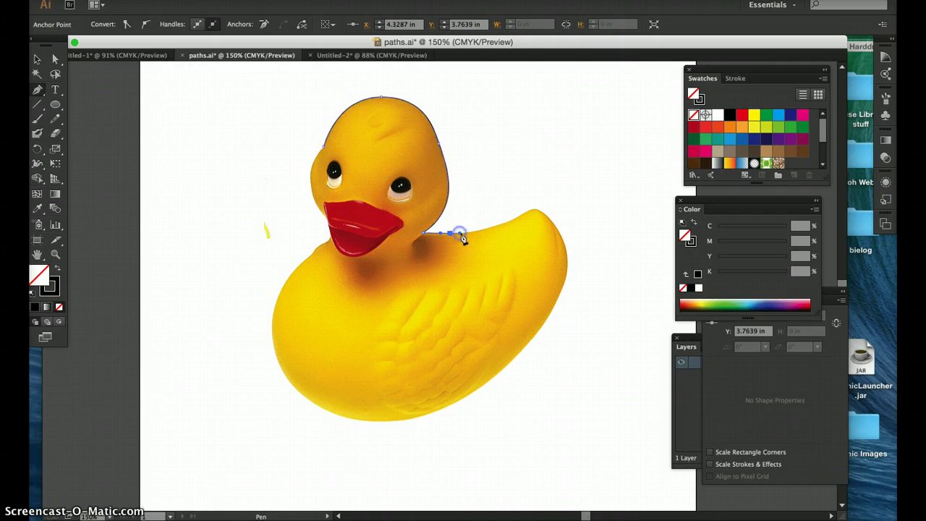
drag(499, 224, 537, 214)
click(537, 213)
click(541, 213)
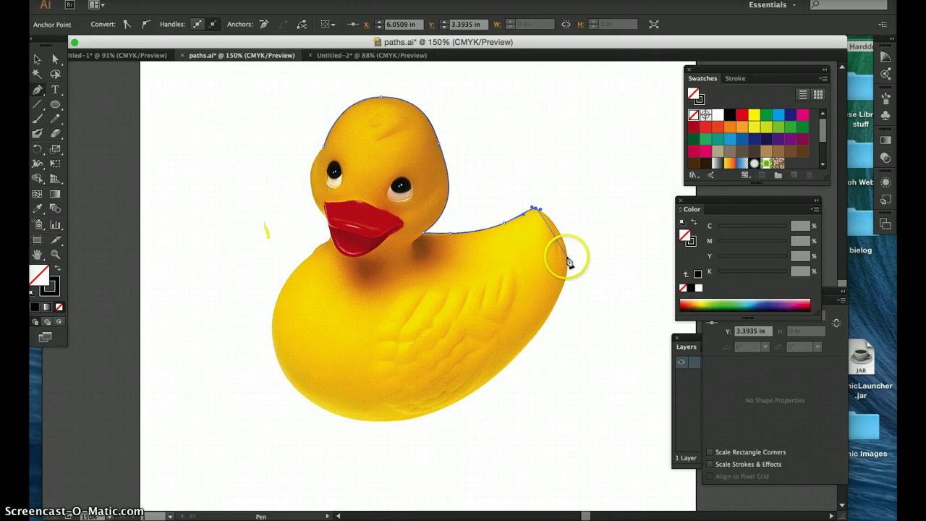
Trace around the tail's outer edge and along the underside to the bottom of the belly with three smooth anchors.
drag(569, 260, 567, 286)
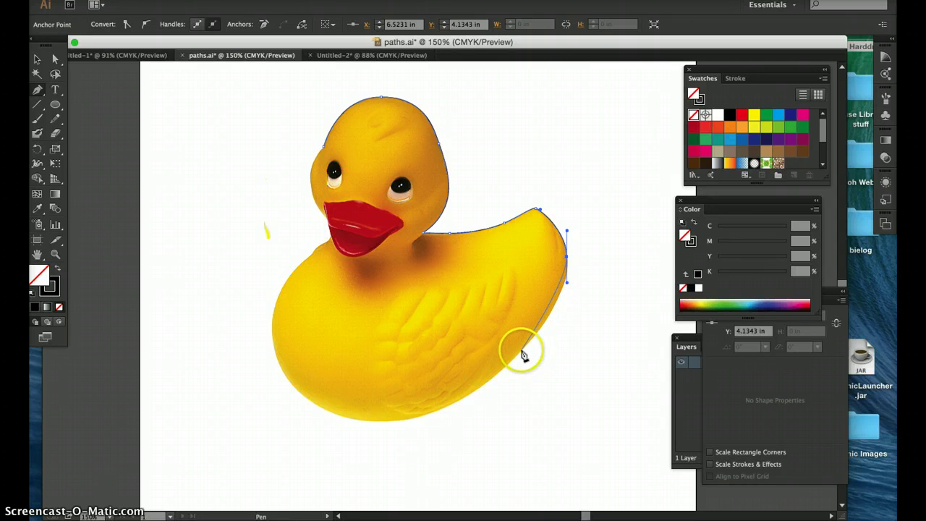
drag(521, 351, 487, 387)
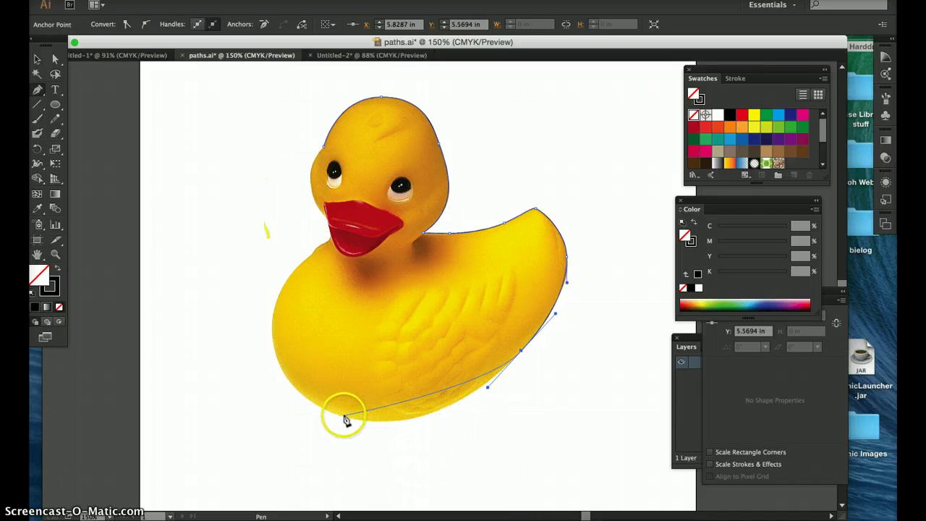
drag(345, 419, 267, 399)
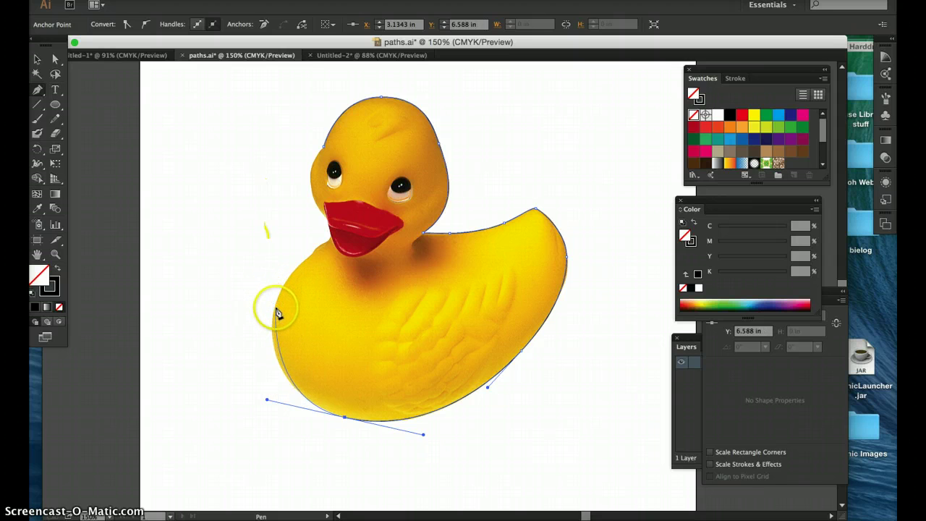
drag(276, 312, 281, 300)
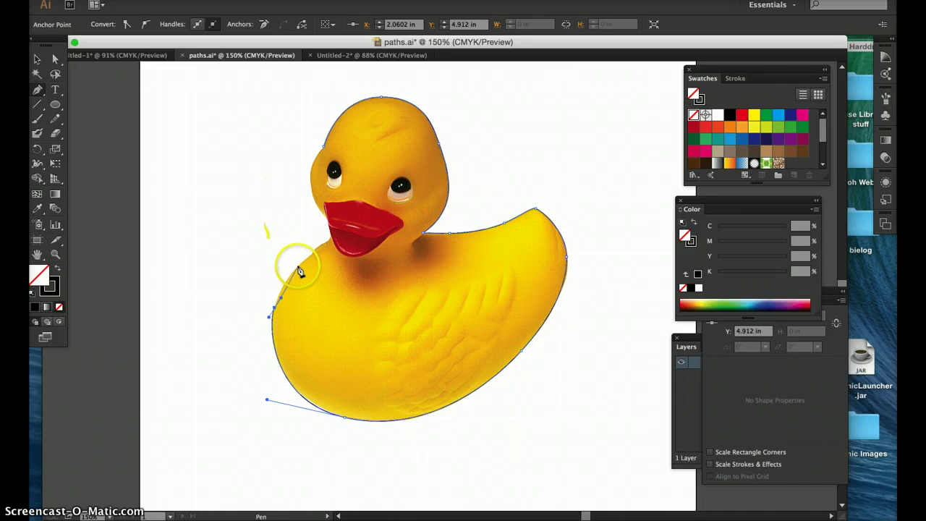
drag(297, 266, 307, 264)
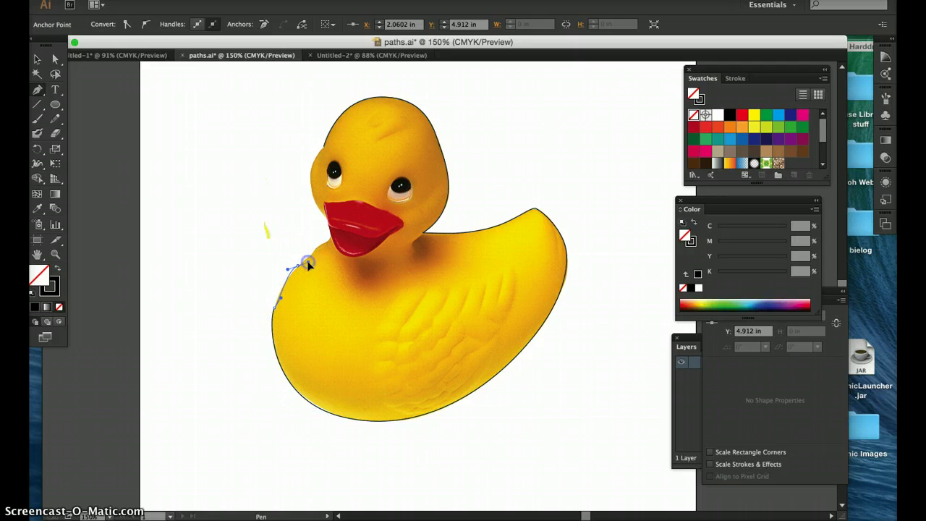
key(ctrl+z)
ctrl+click(295, 398)
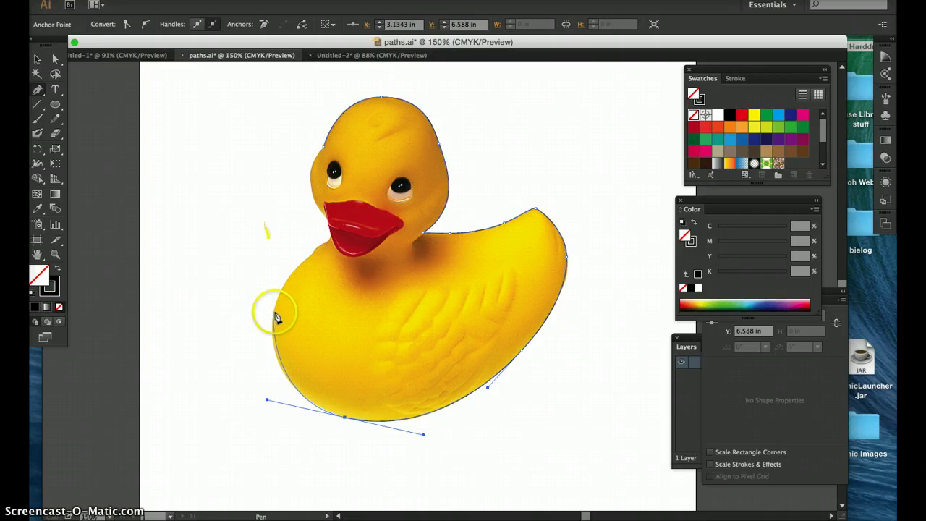
Trace the duck's chest upward from the belly with two smooth anchors, ending just below the neck.
drag(274, 316, 275, 301)
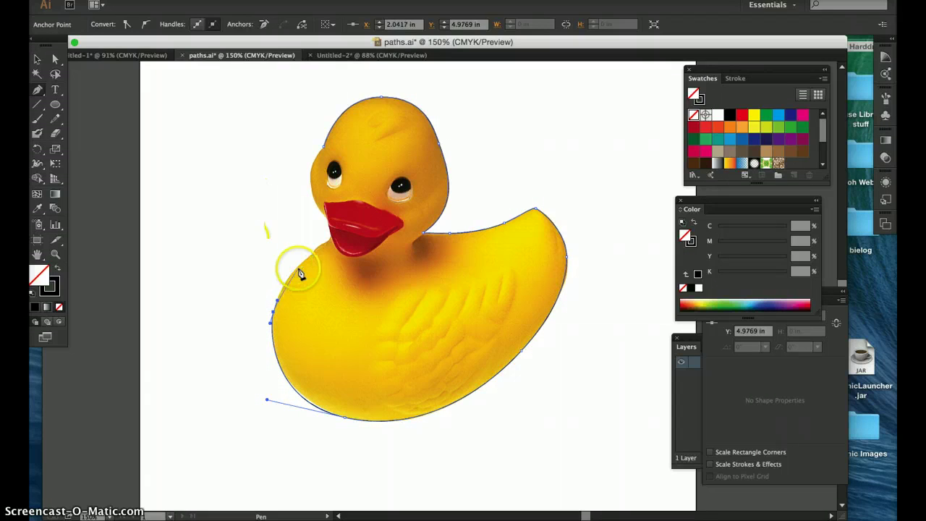
click(293, 271)
click(299, 264)
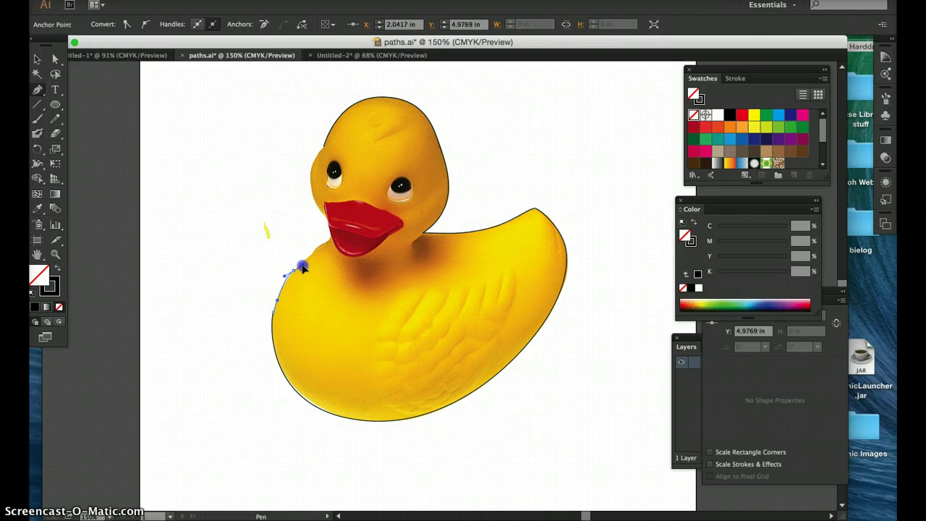
click(301, 266)
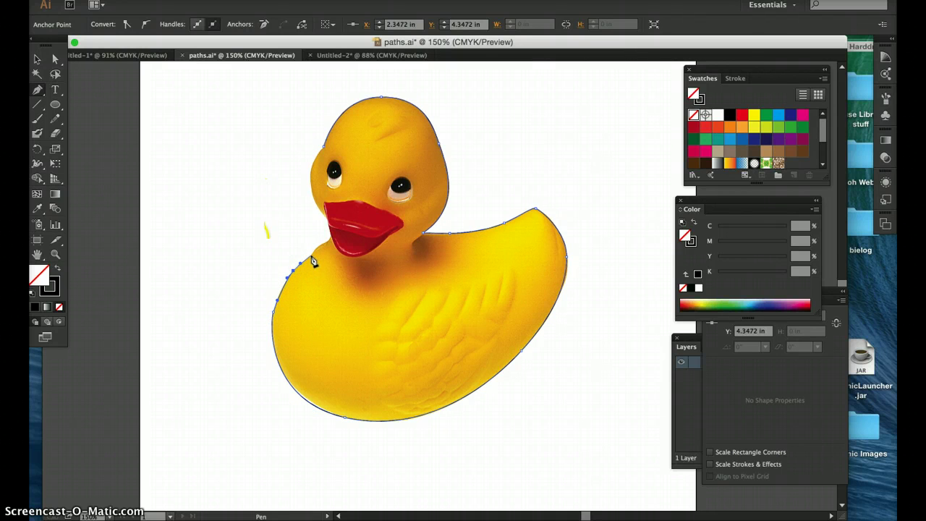
Continue the duck's outline up the neck to the edge of the beak with two more anchors.
click(319, 250)
click(319, 250)
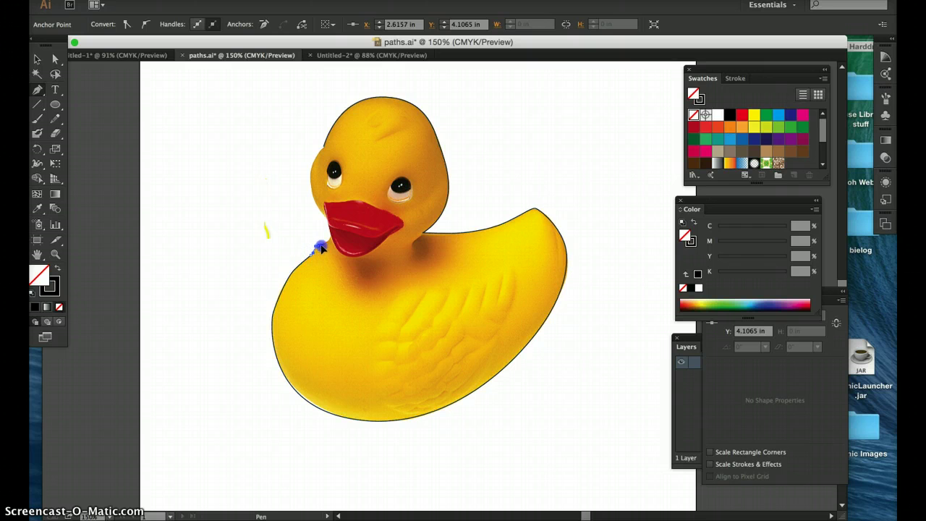
mouse_move(319, 250)
mouse_down()
mouse_move(332, 242)
mouse_move(327, 222)
mouse_up()
click(327, 223)
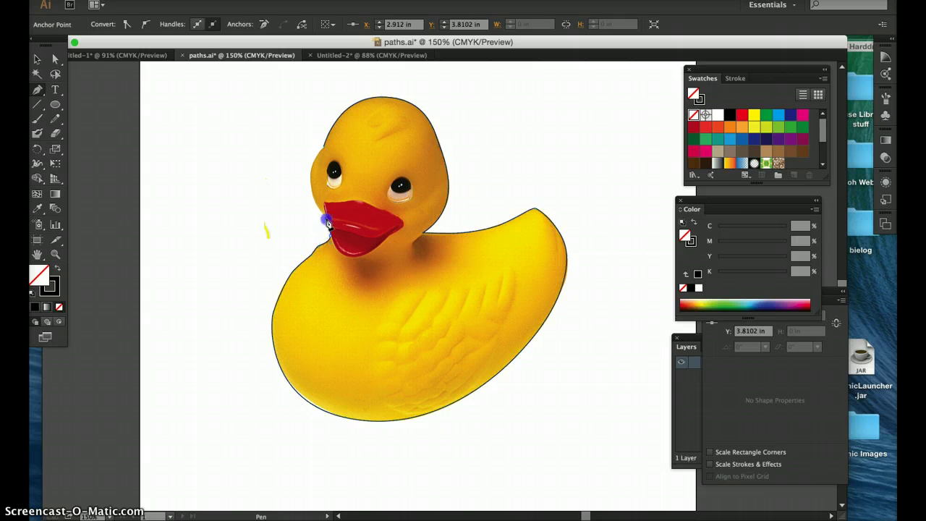
Trace around the duck's cheek with a smooth anchor and close the path at the starting anchor beside the forehead.
mouse_move(295, 172)
mouse_down()
mouse_move(304, 190)
mouse_move(311, 177)
mouse_up()
click(310, 167)
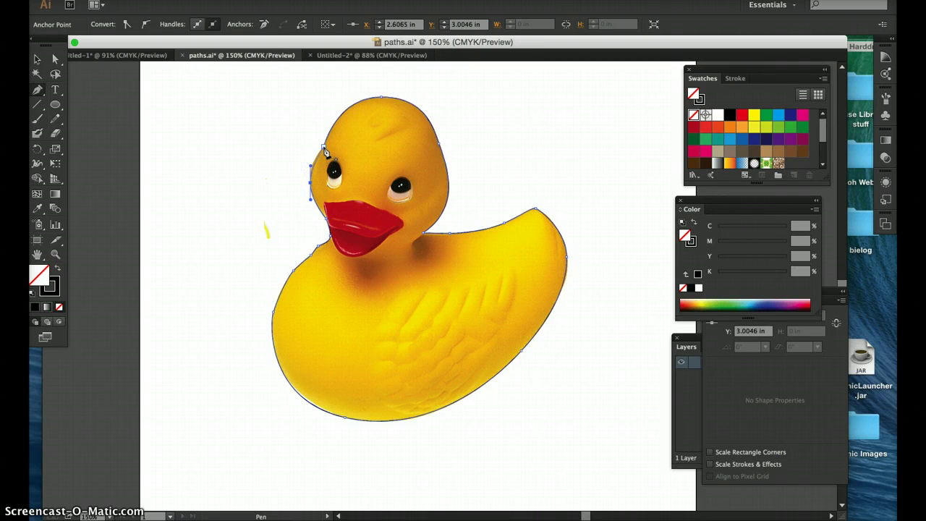
drag(325, 149, 336, 132)
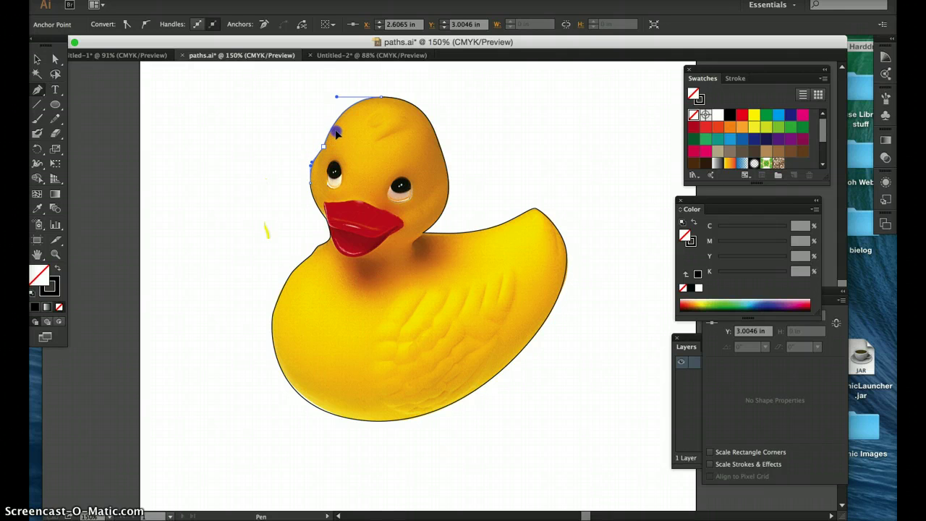
drag(336, 132, 335, 133)
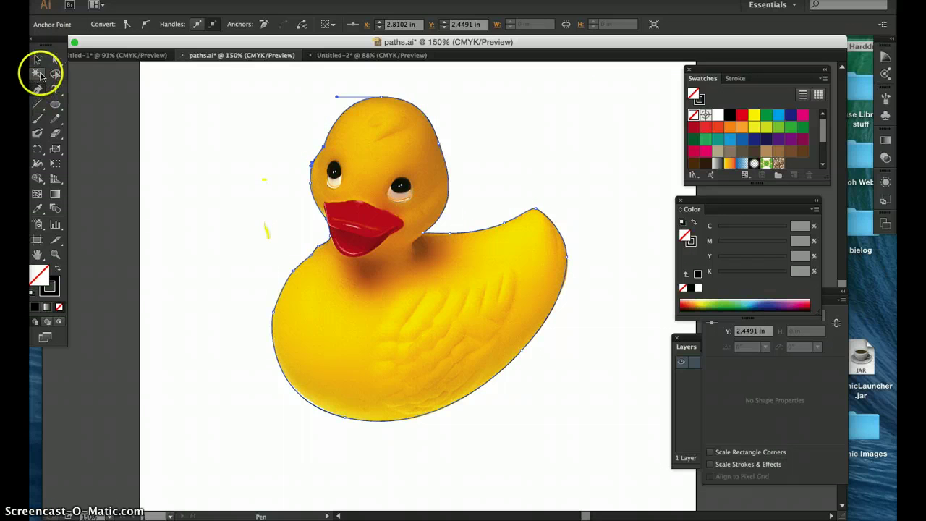
Refine the belly curve with Direct Selection by adjusting the bottom anchor's handle and nudging the anchor inward, leaving the path deselected.
click(55, 59)
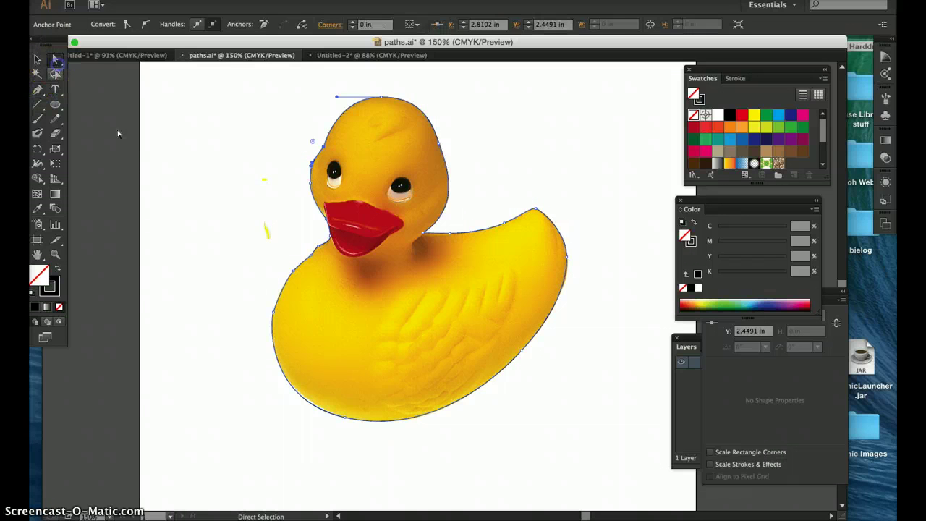
click(346, 421)
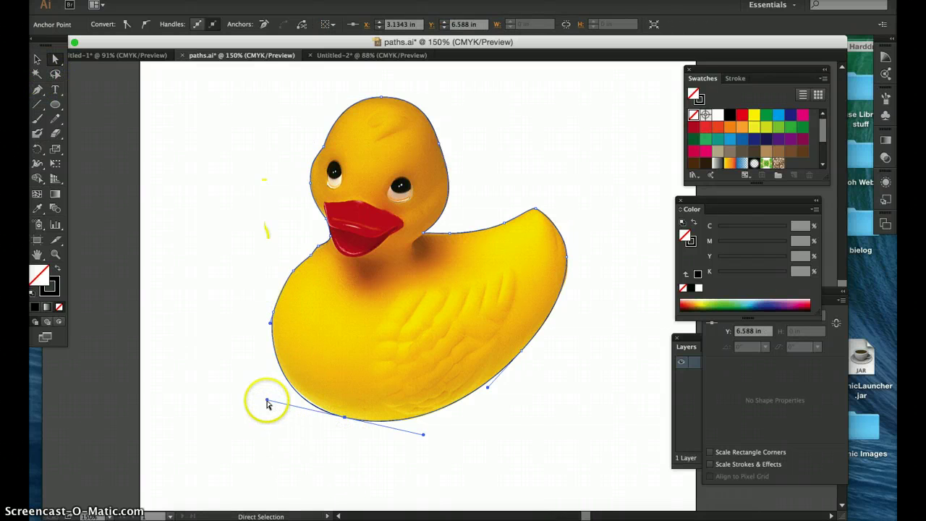
drag(267, 403, 270, 402)
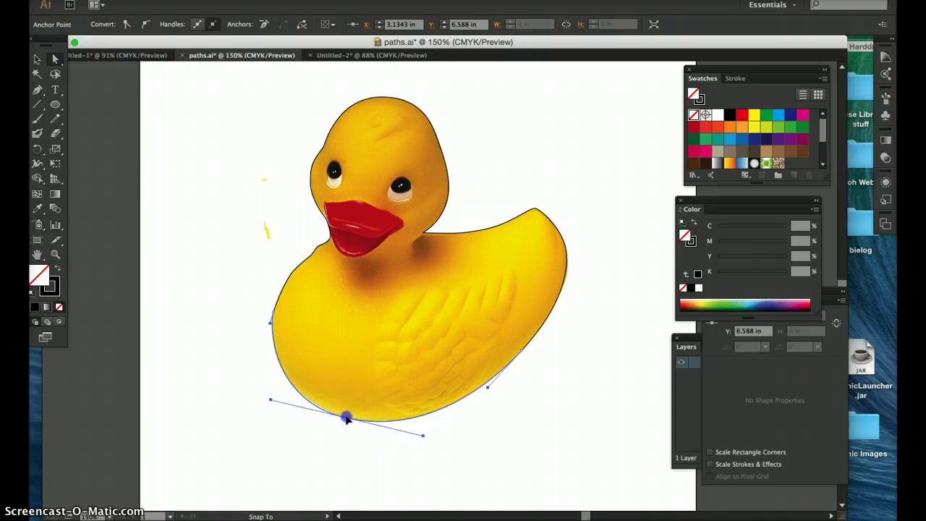
drag(346, 419, 350, 418)
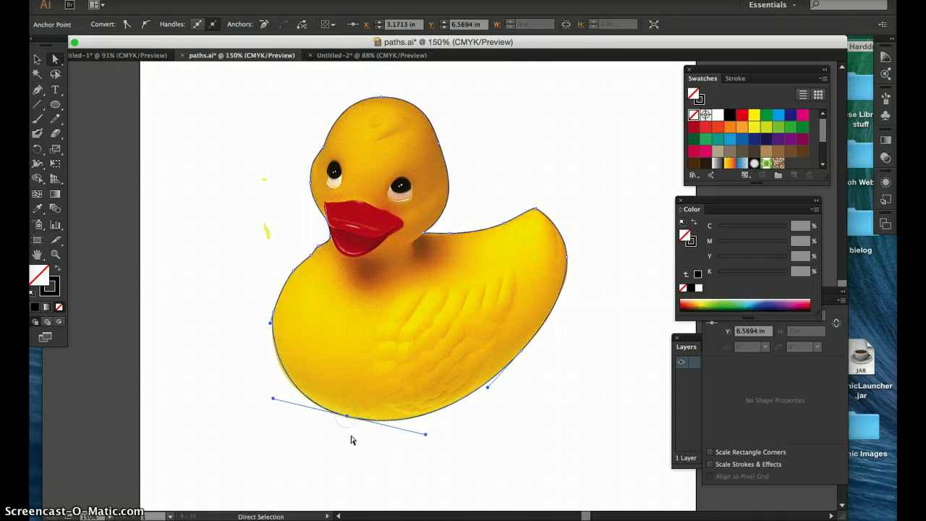
click(312, 410)
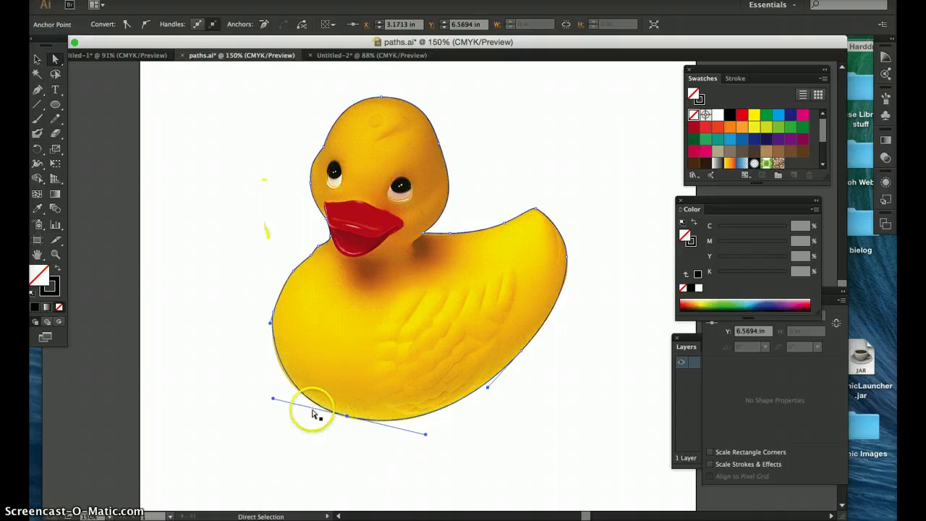
click(268, 329)
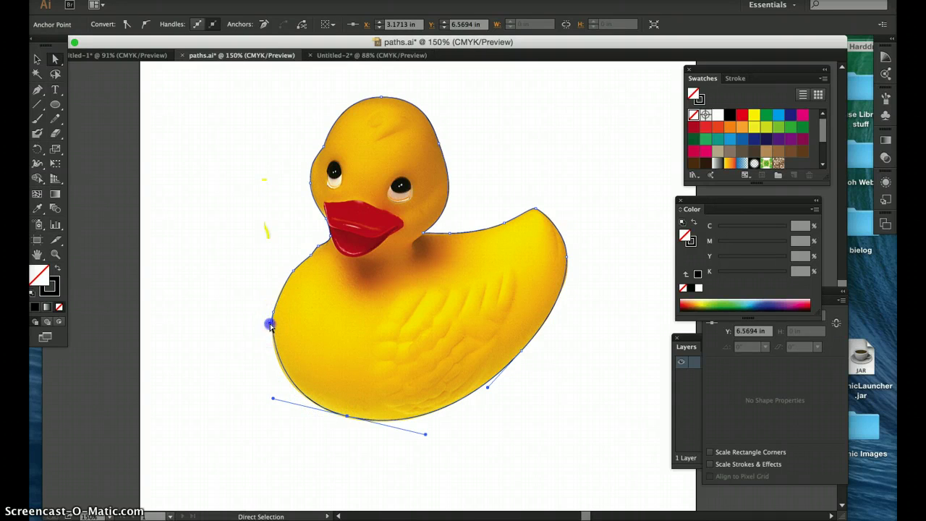
click(211, 395)
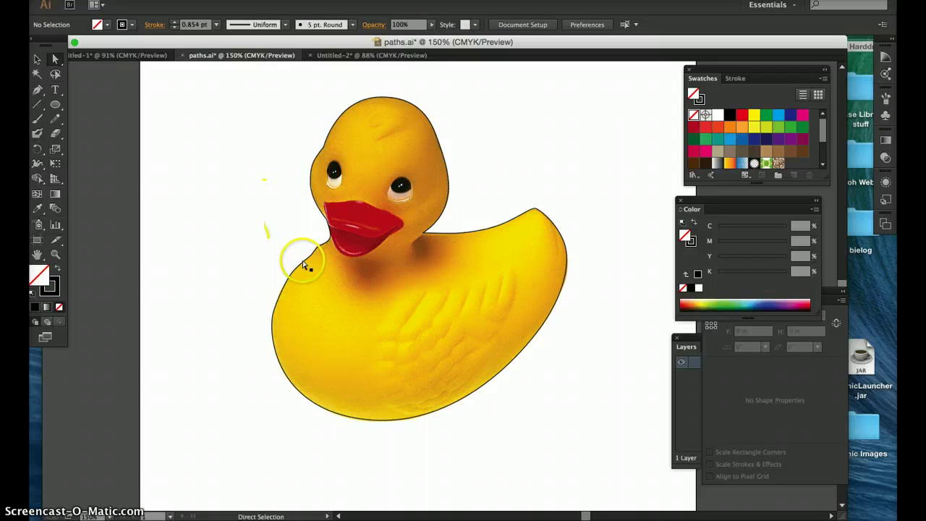
Move the traced outline up and to the right of the duck photo, and give it a red fill with no stroke.
click(37, 60)
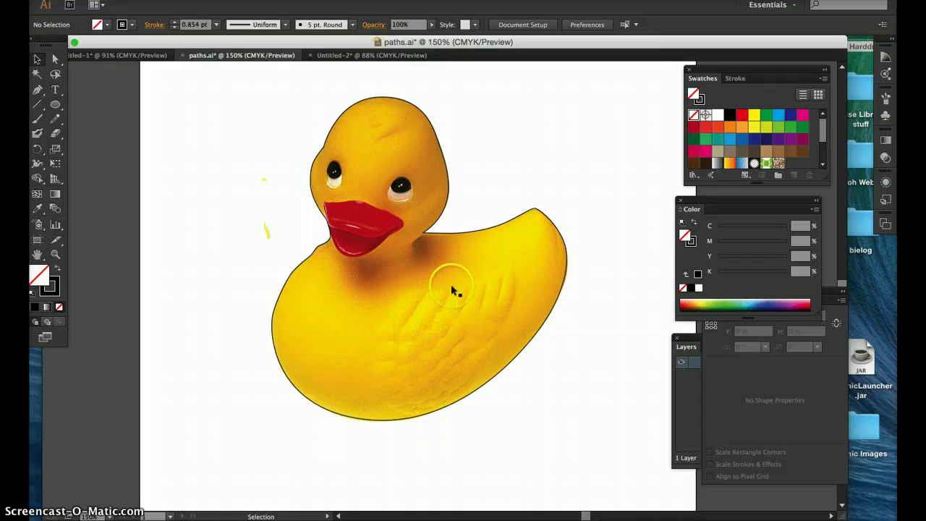
drag(567, 268, 667, 243)
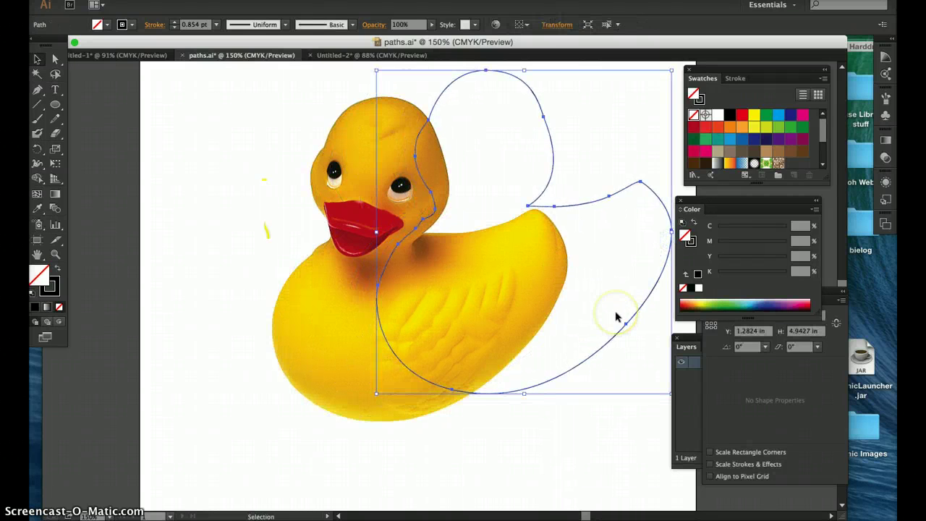
click(742, 116)
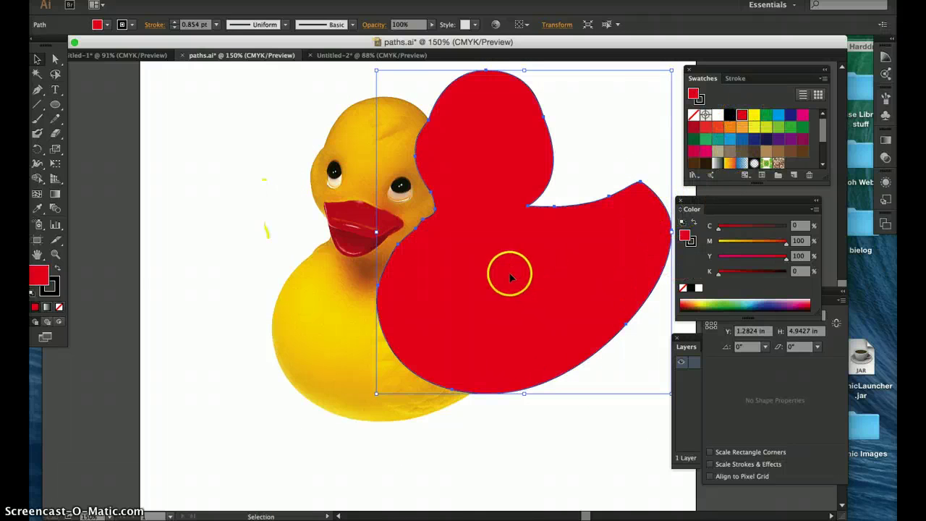
click(60, 307)
click(131, 319)
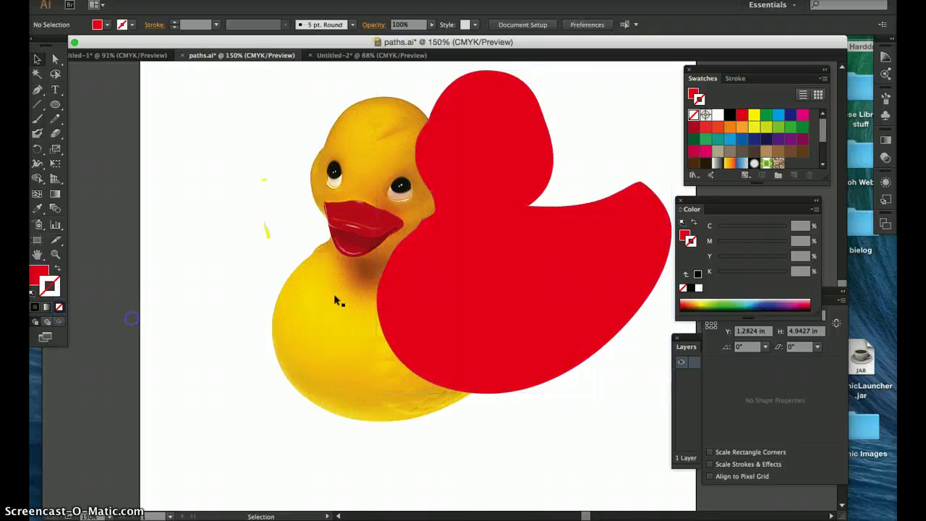
Move the red duck silhouette over to the left part of the photo and delete it.
drag(469, 191, 257, 149)
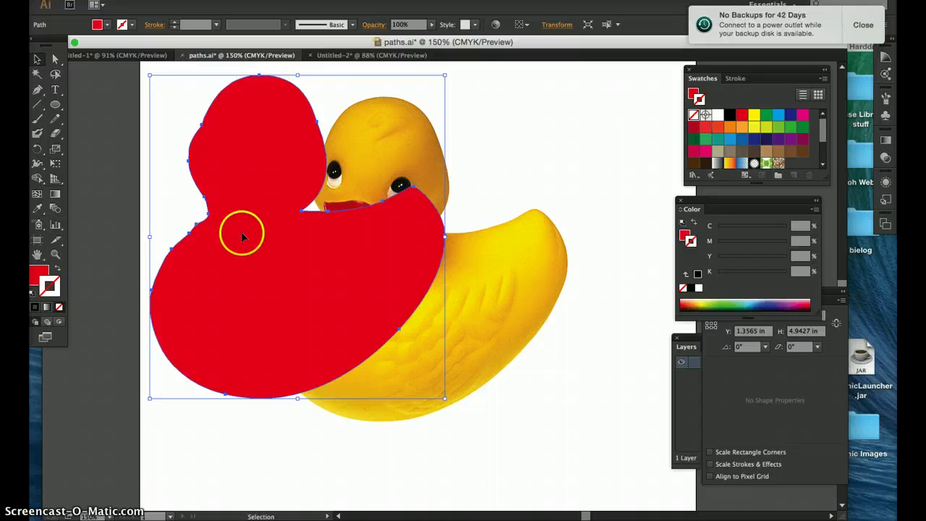
drag(272, 361, 322, 407)
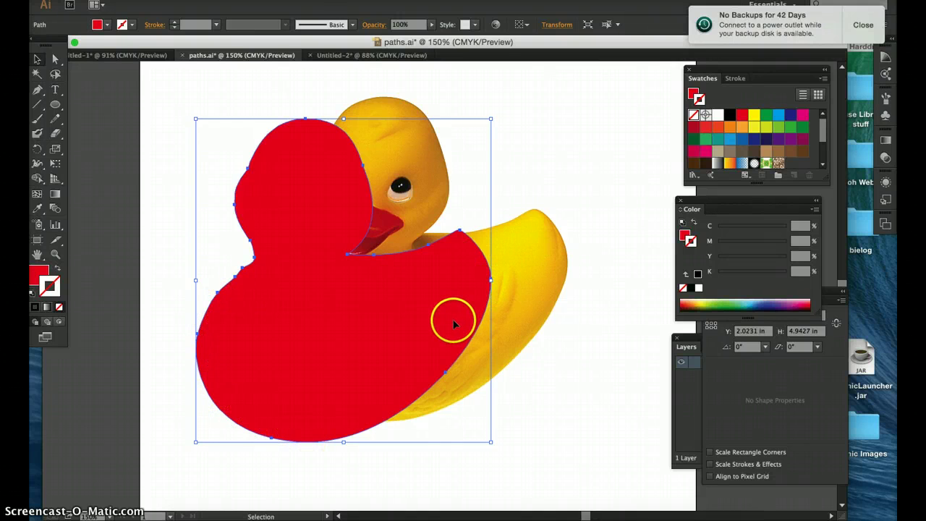
key(Delete)
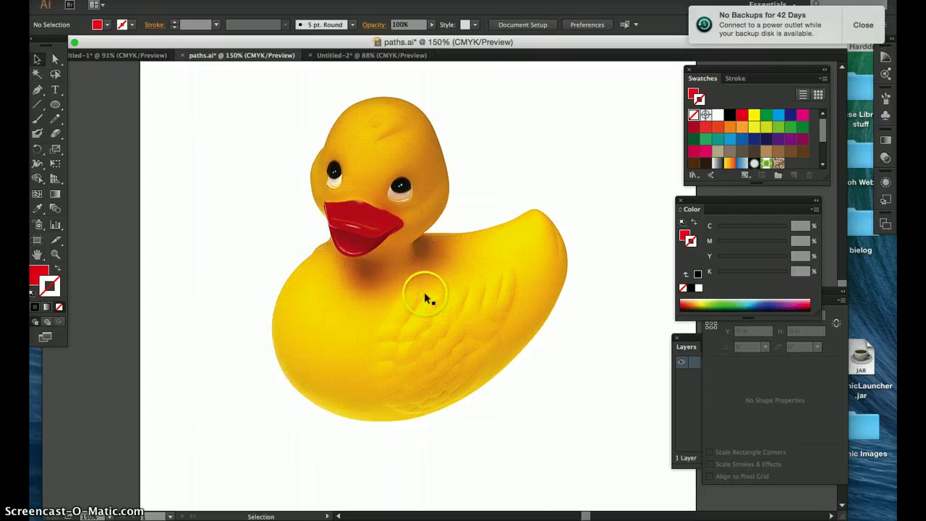
click(425, 322)
click(196, 188)
click(115, 0)
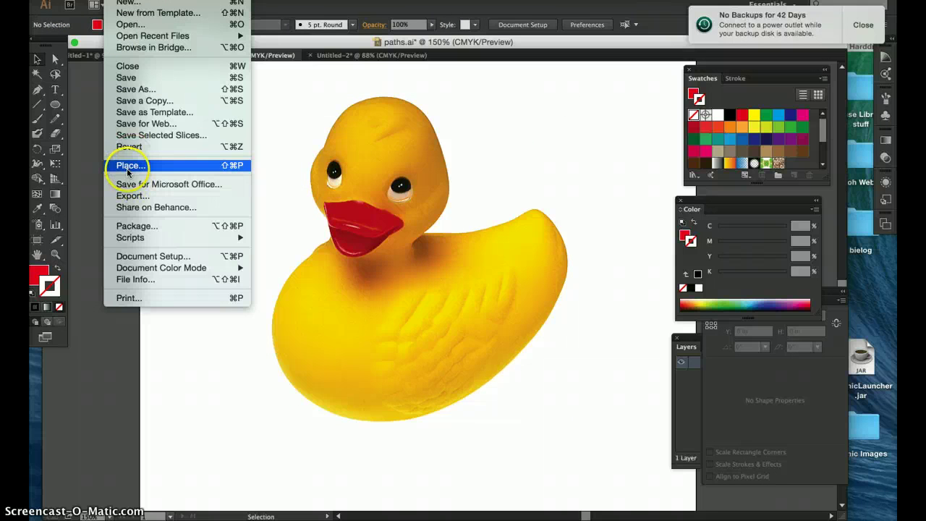
click(211, 461)
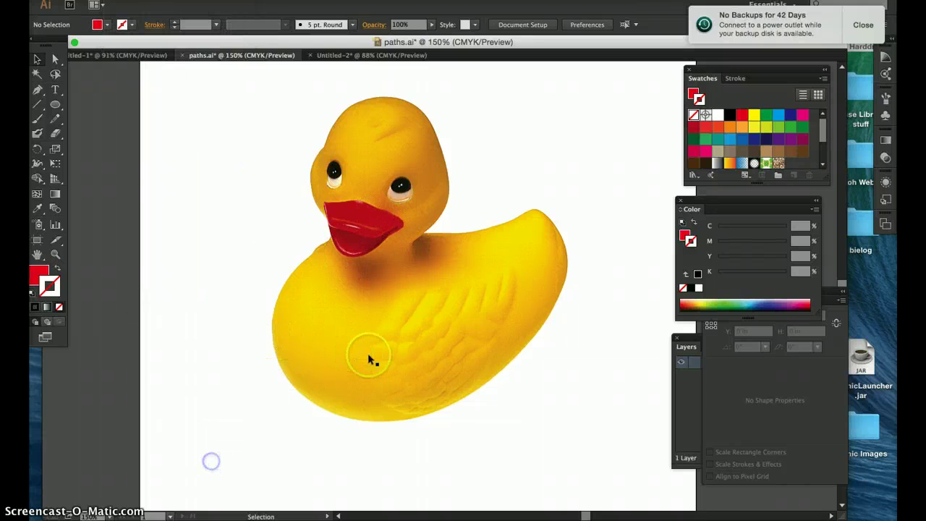